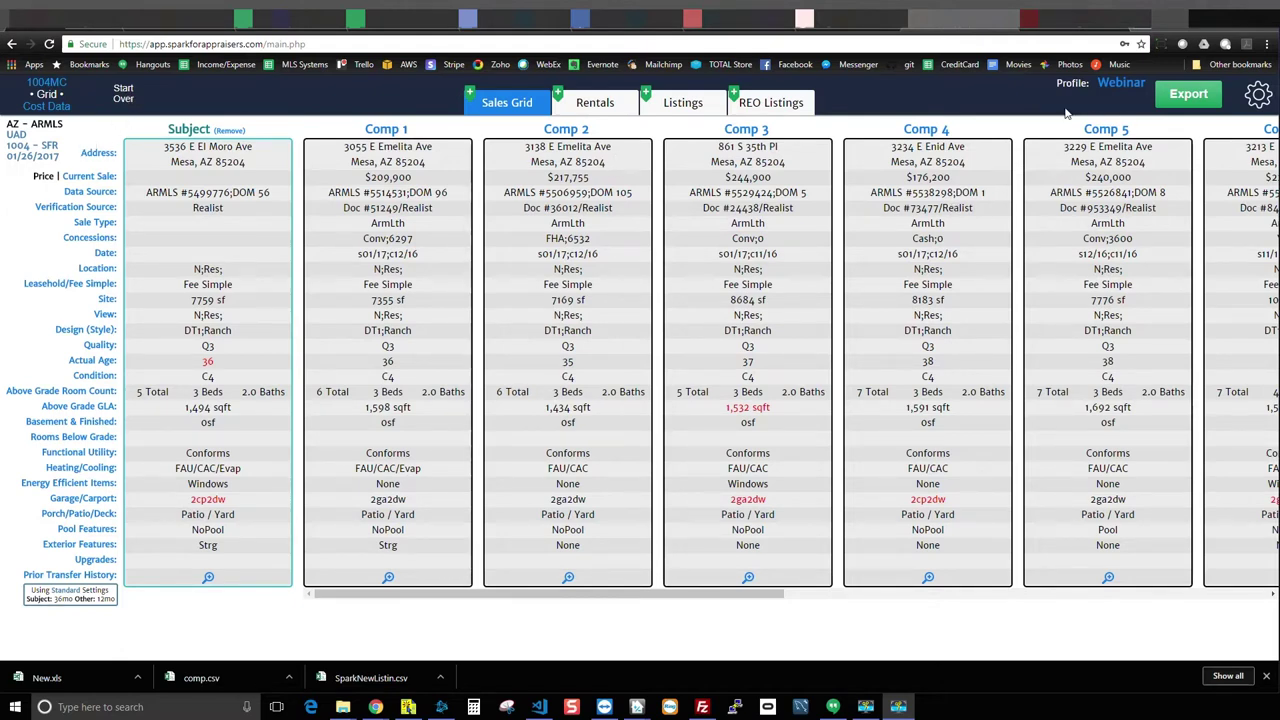
- Open the export settings and review the charts selected for inclusion in the report
click(1178, 100)
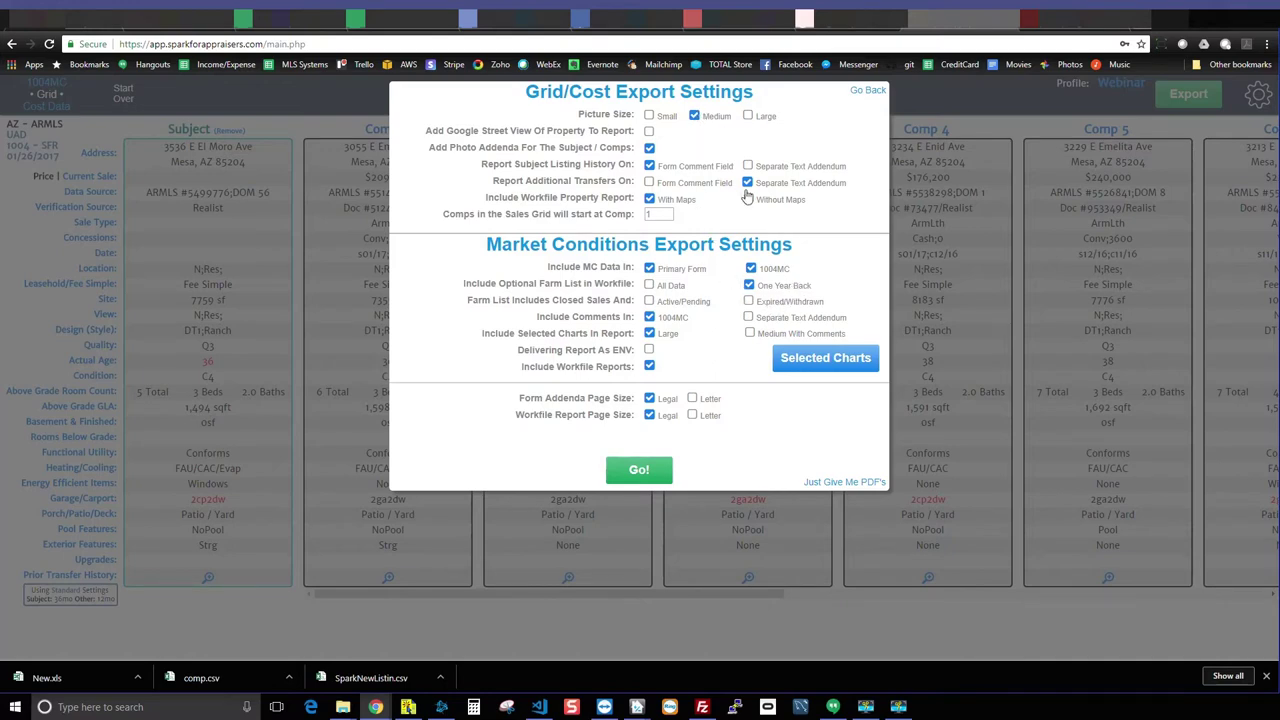
click(829, 359)
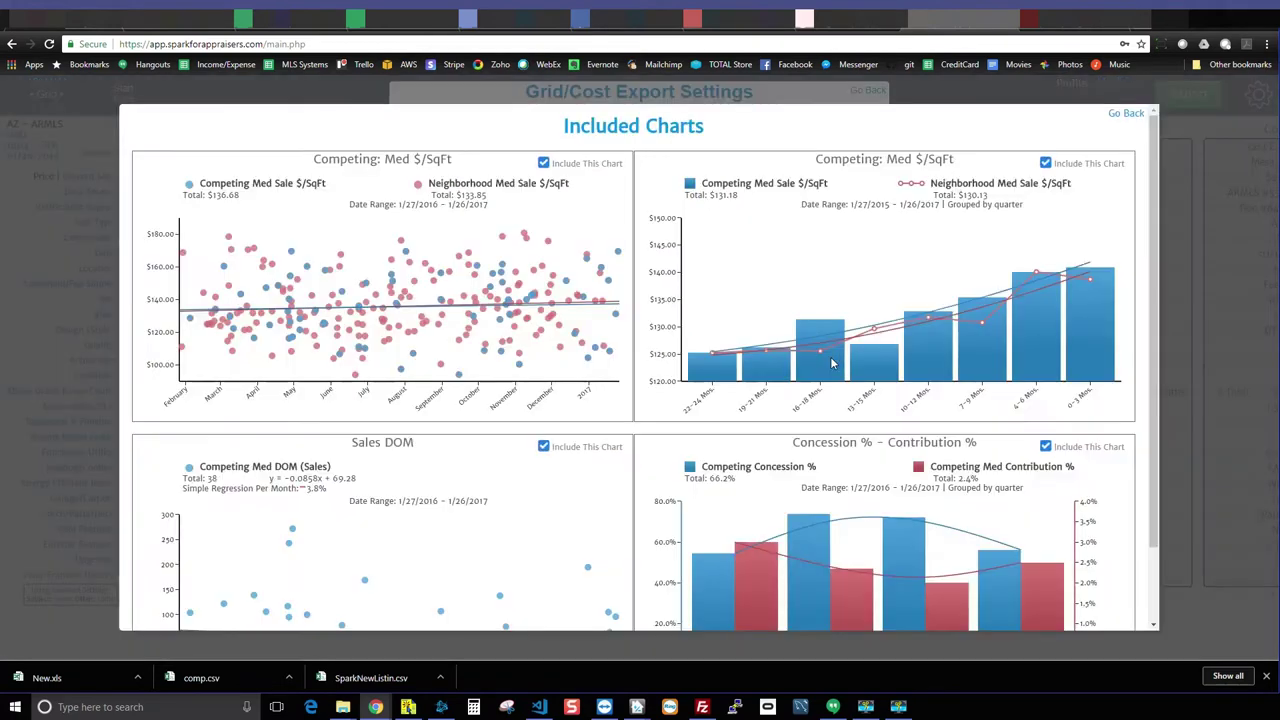
click(1128, 114)
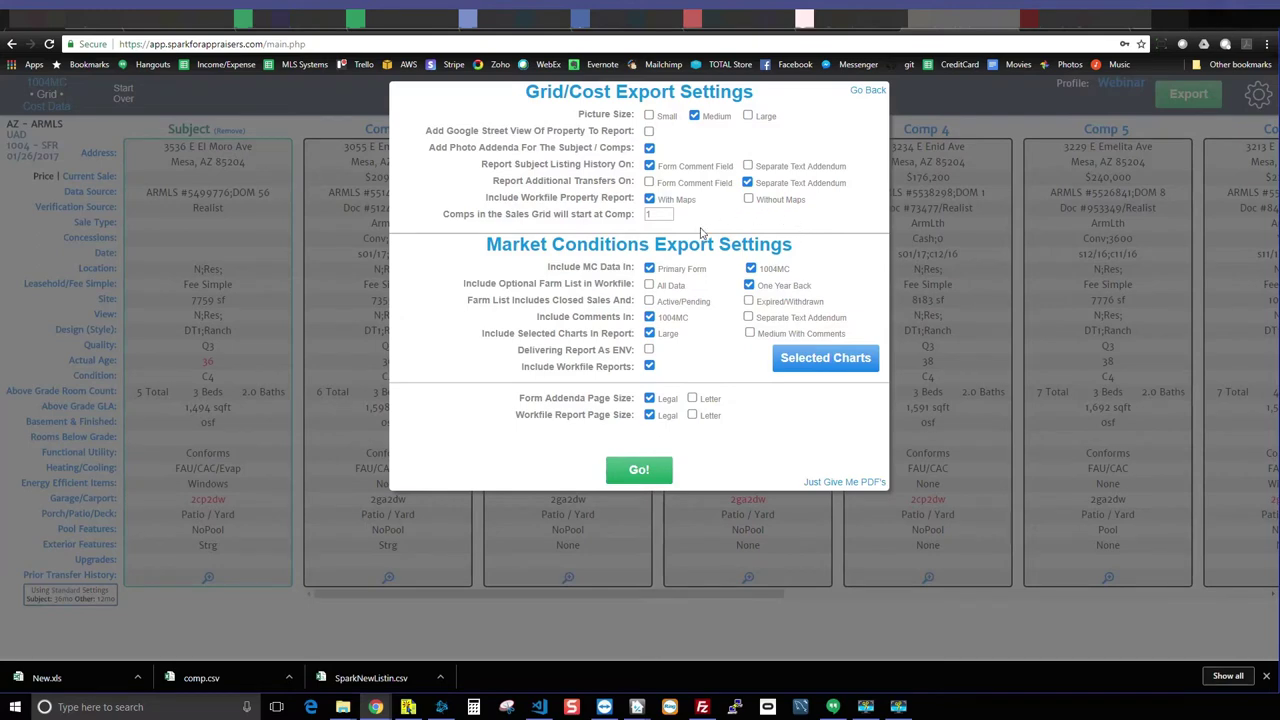
click(827, 362)
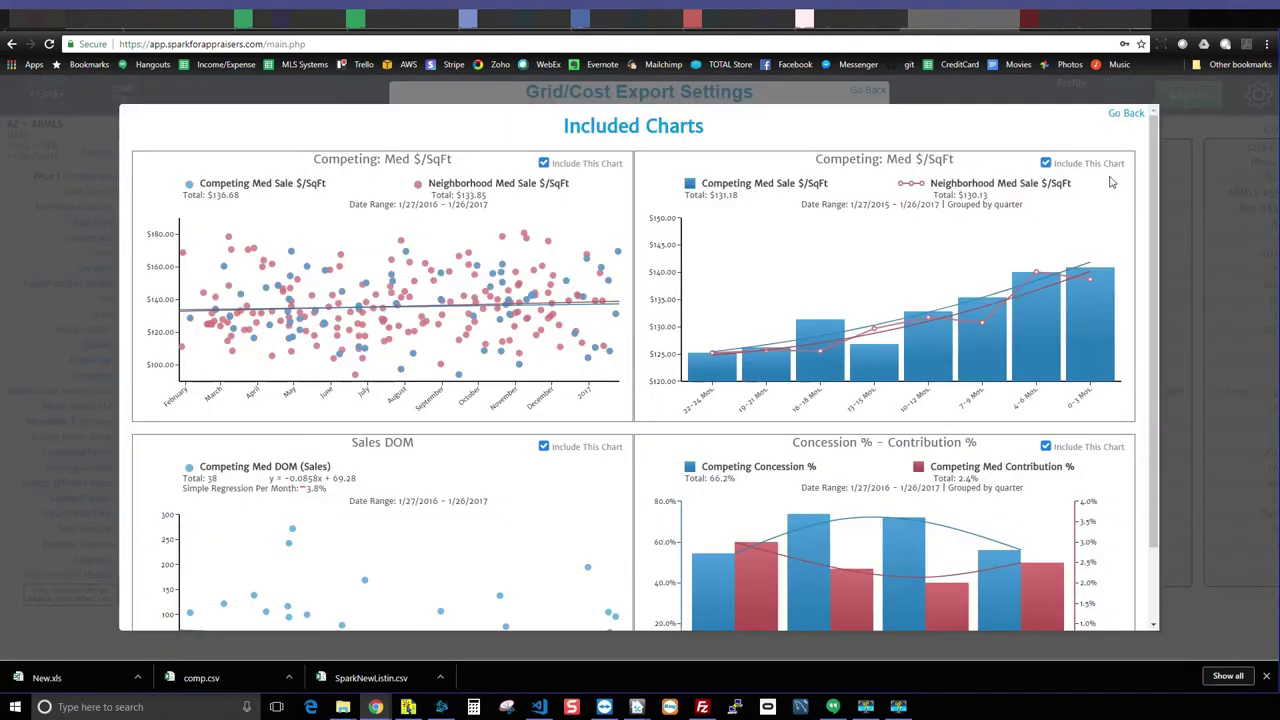
scroll(1144, 216, down, 1)
scroll(1144, 216, down, 2)
scroll(1134, 350, up, 3)
click(1131, 113)
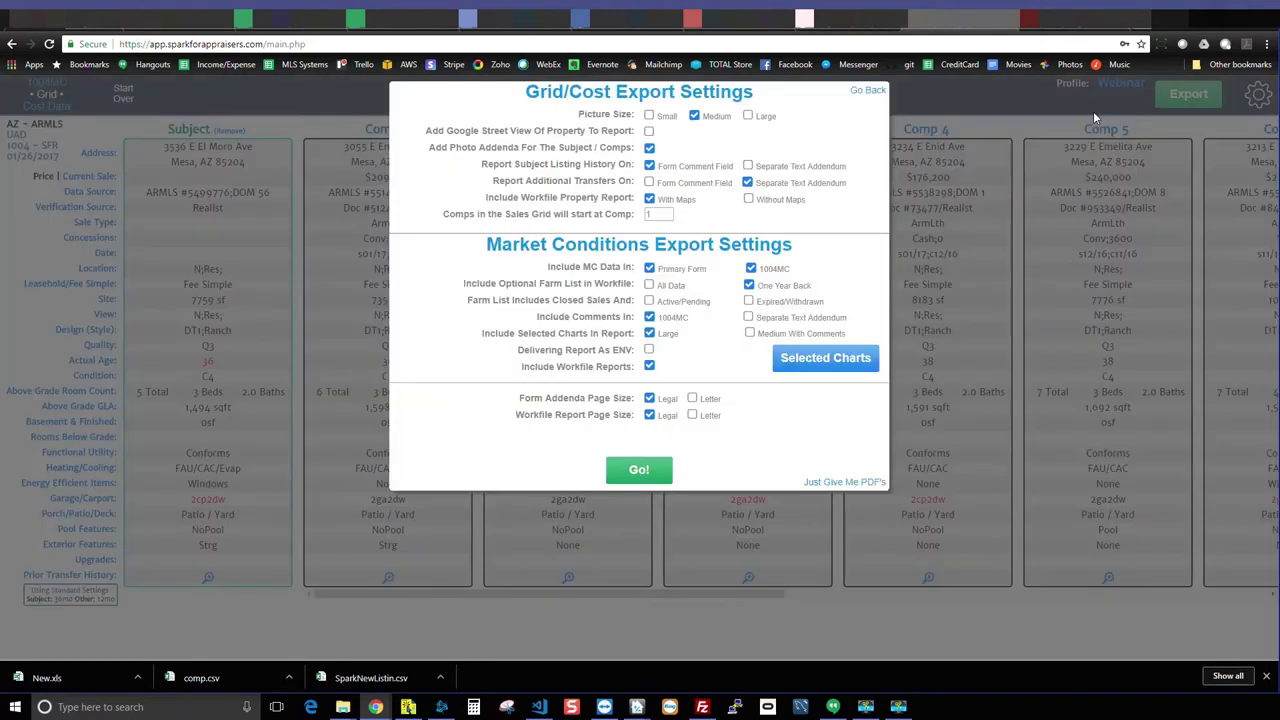
click(868, 90)
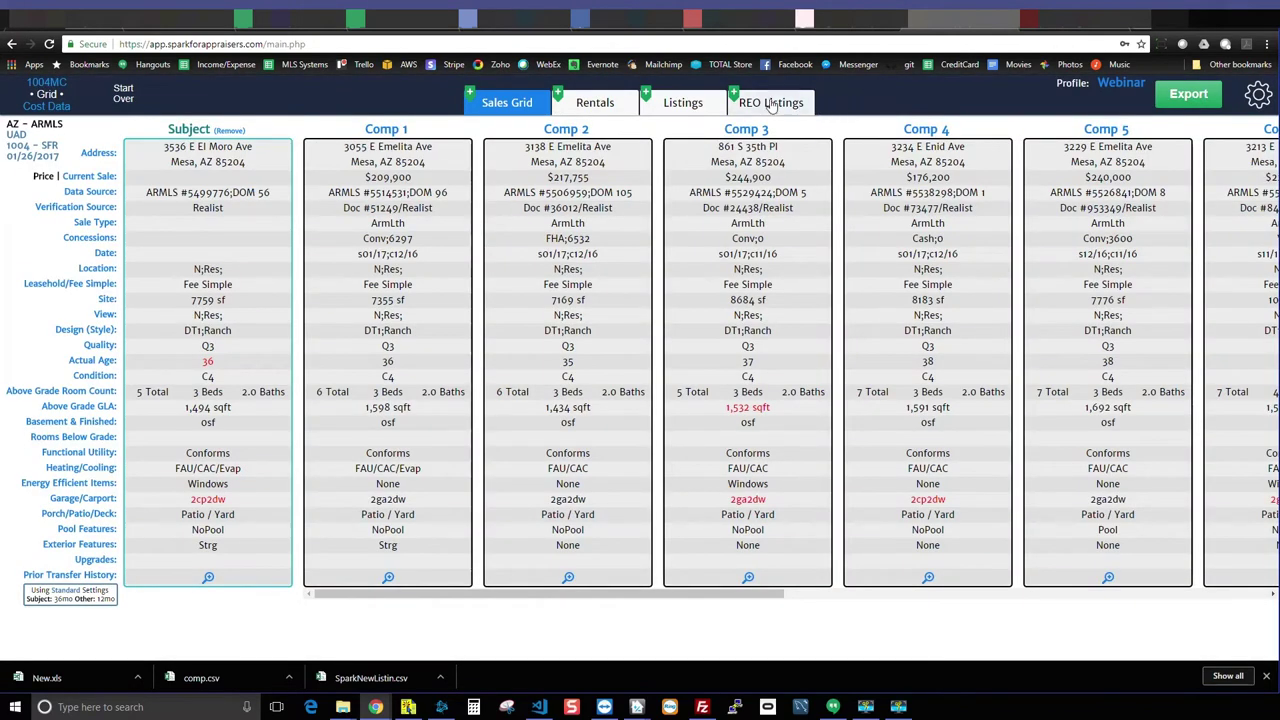
- Export the sales grid with the current export settings and open the downloaded Report (1).tdcx for import
click(1194, 96)
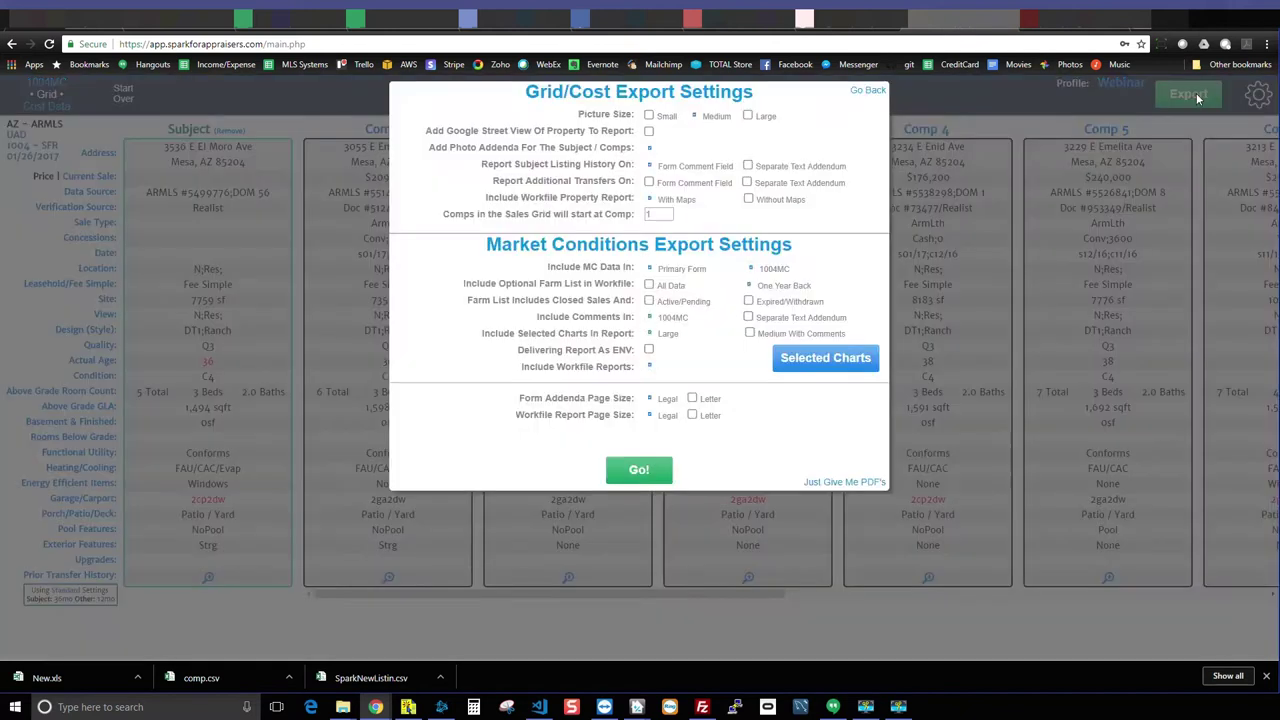
click(643, 468)
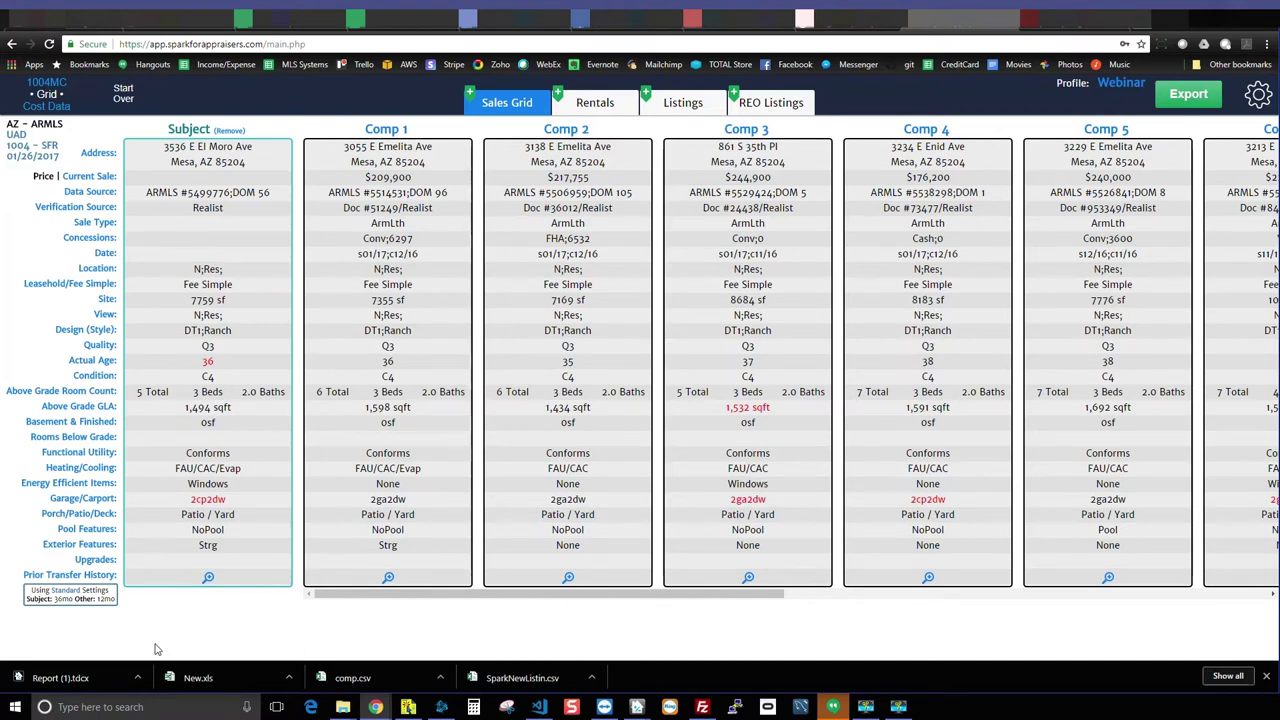
click(68, 680)
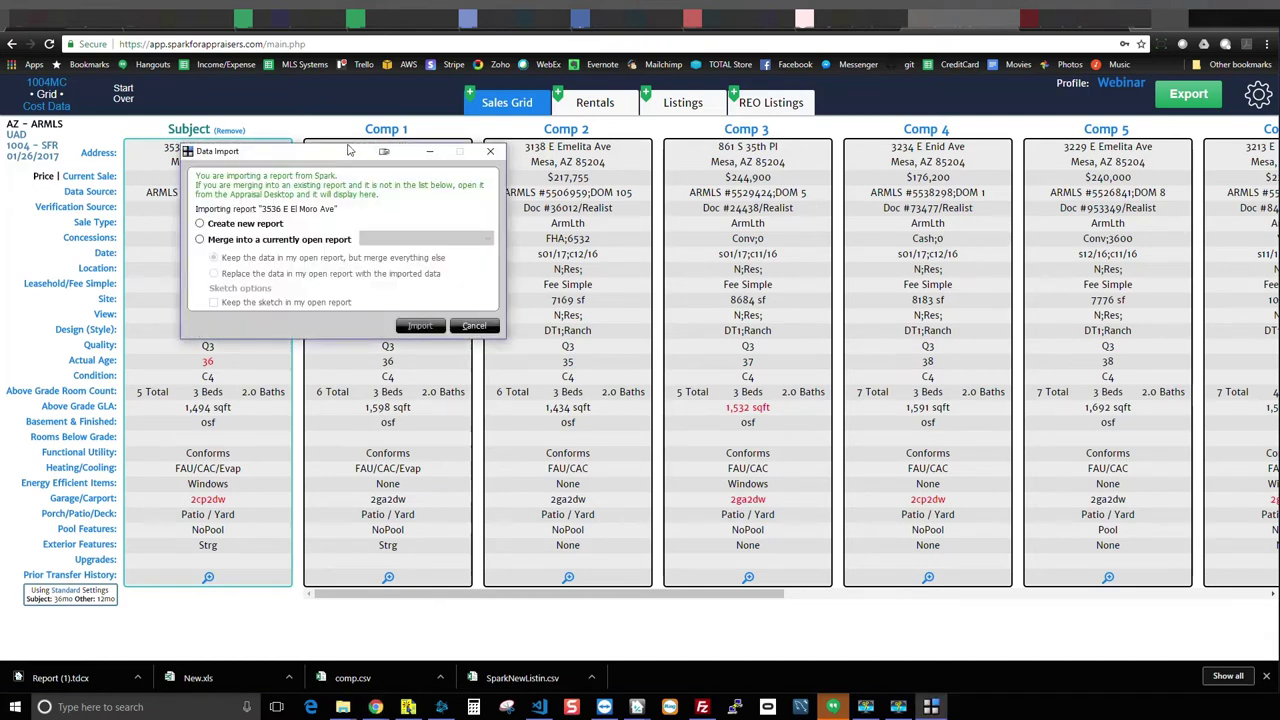
drag(332, 158, 657, 181)
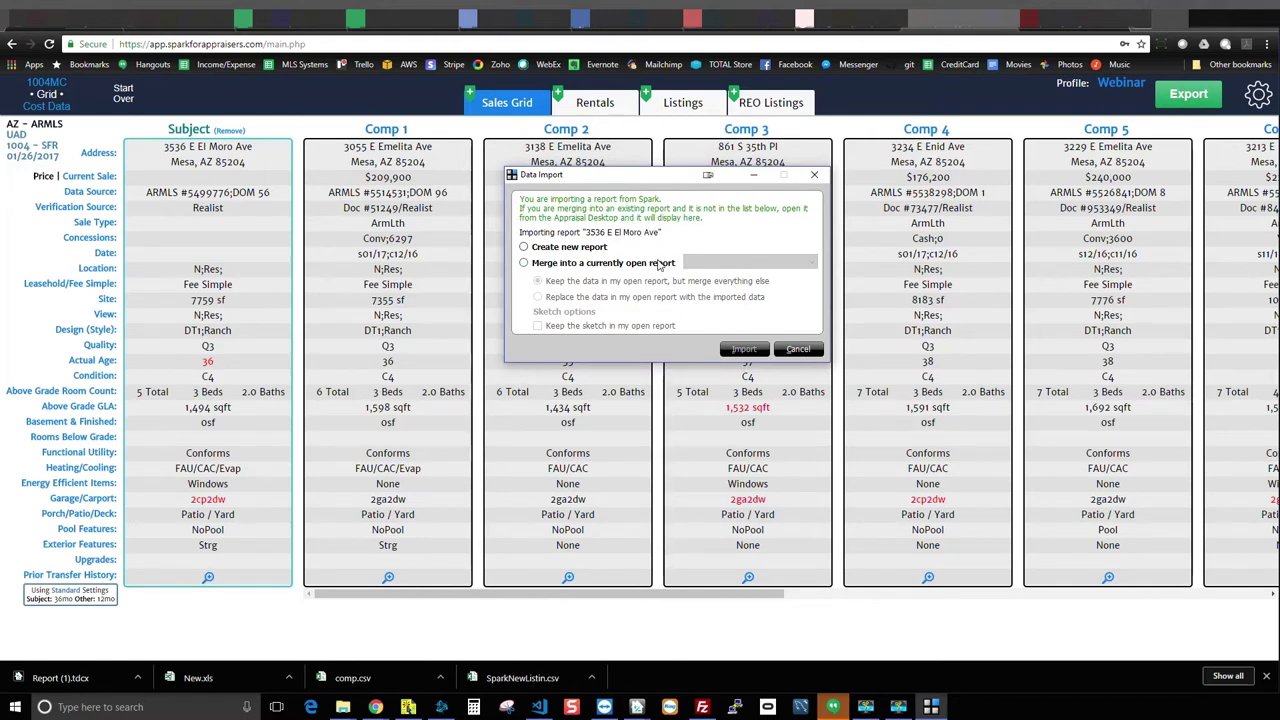
- Set the data import to merge into the currently open No Subject report instead of creating a new one
click(540, 247)
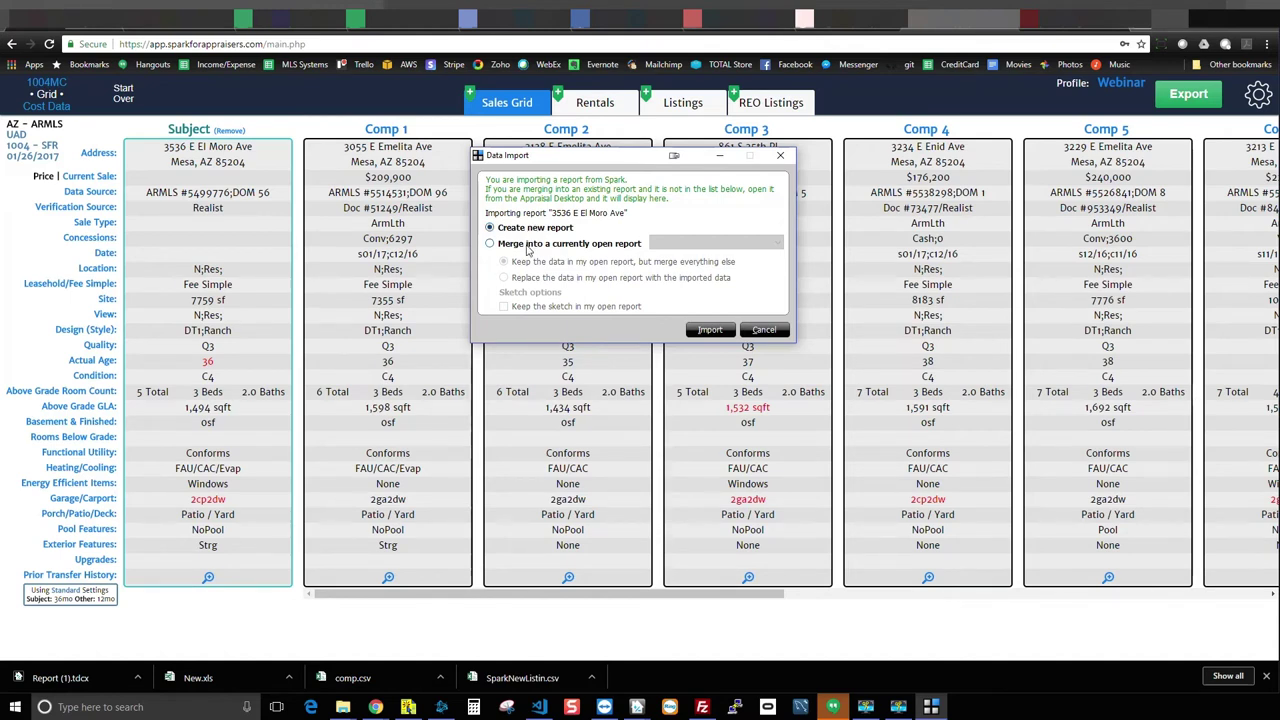
click(490, 244)
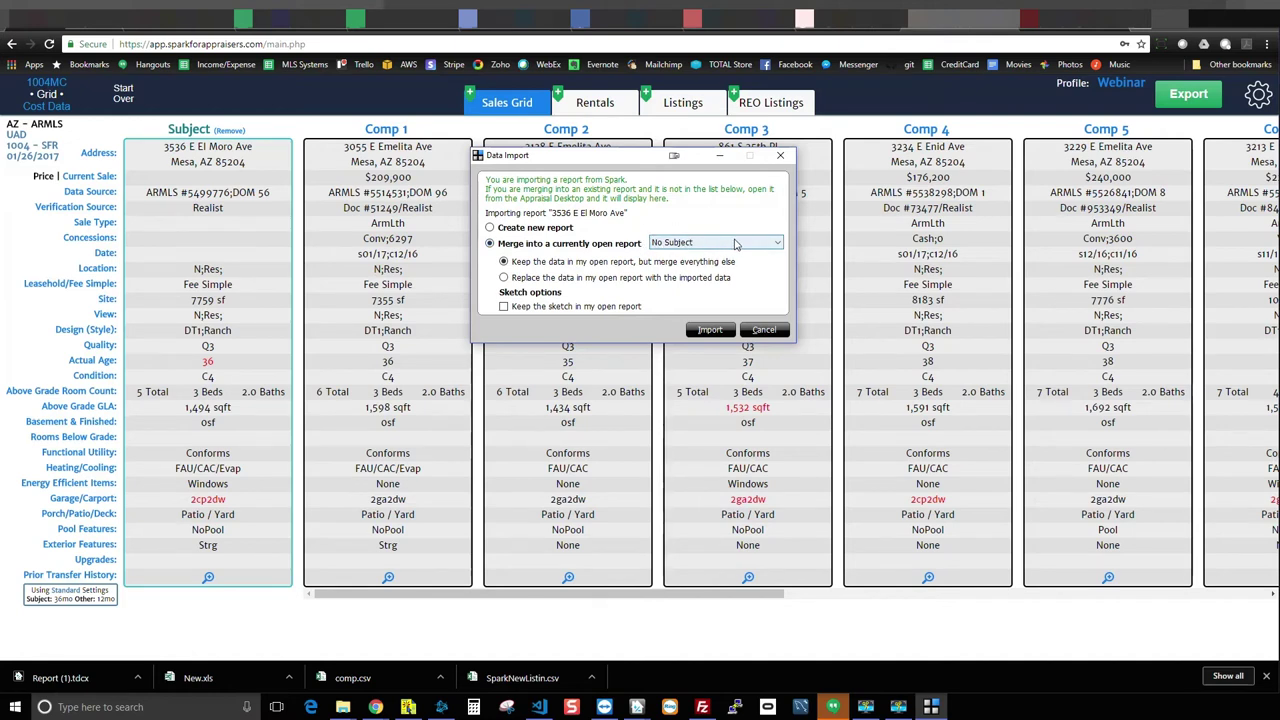
click(527, 277)
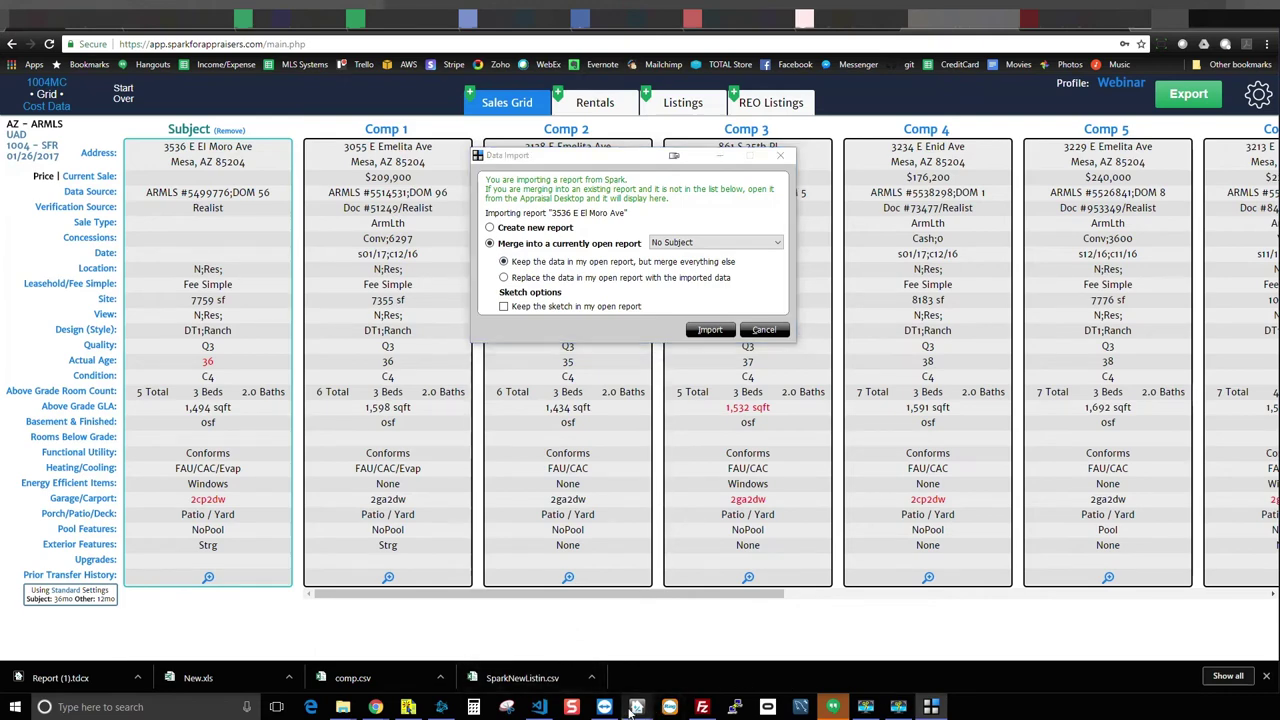
- Switch to the open appraisal report in TOTAL and inspect the One-Unit Housing low price on URAR page 1
click(677, 655)
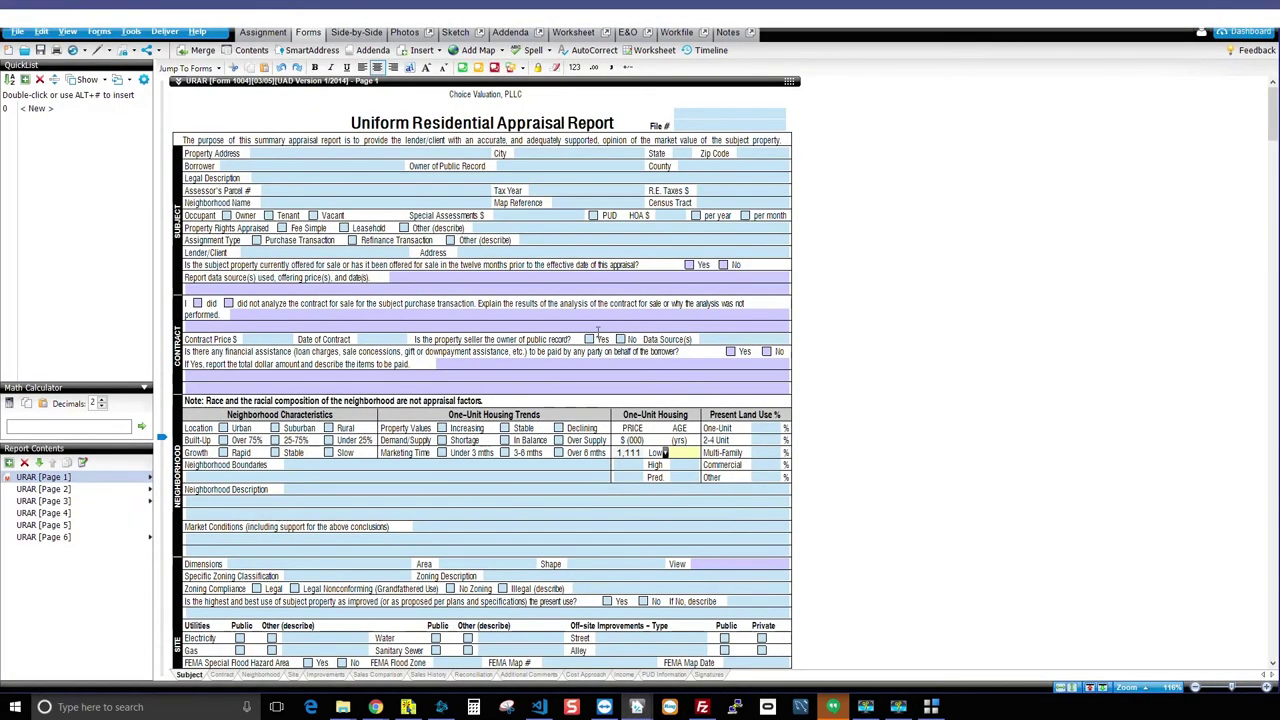
scroll(598, 332, down, 3)
scroll(400, 250, up, 3)
click(628, 453)
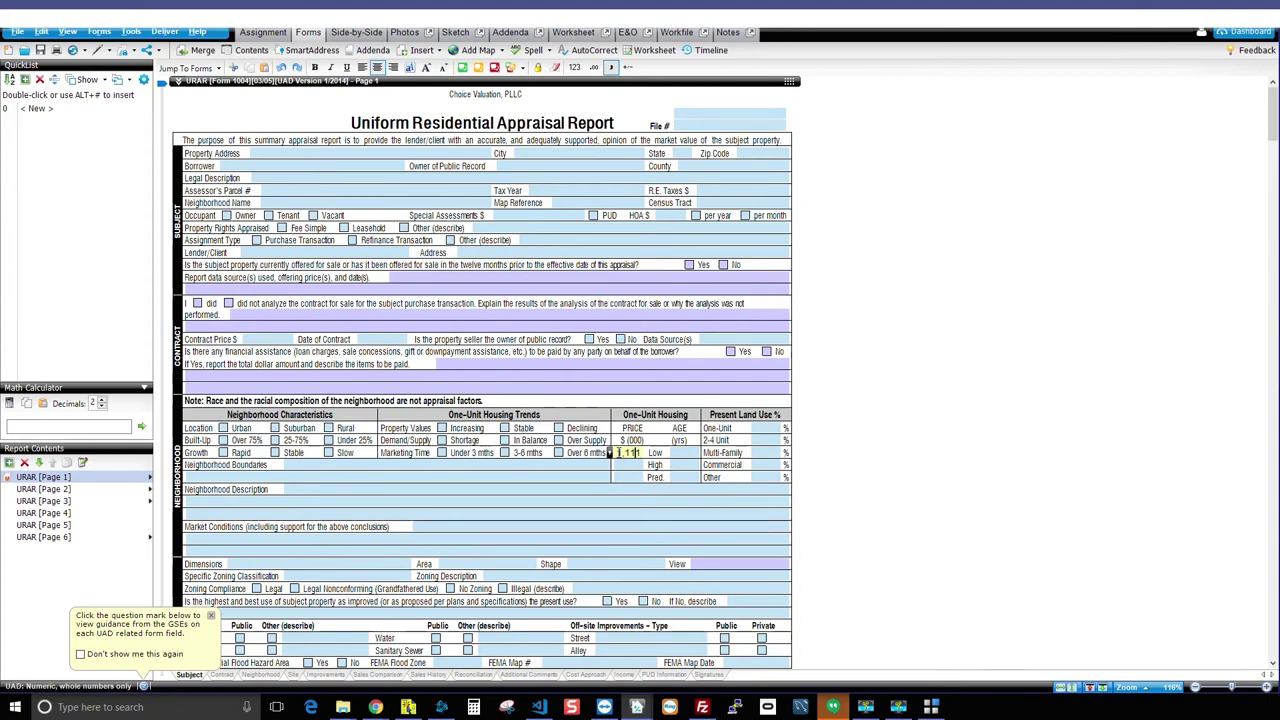
click(620, 453)
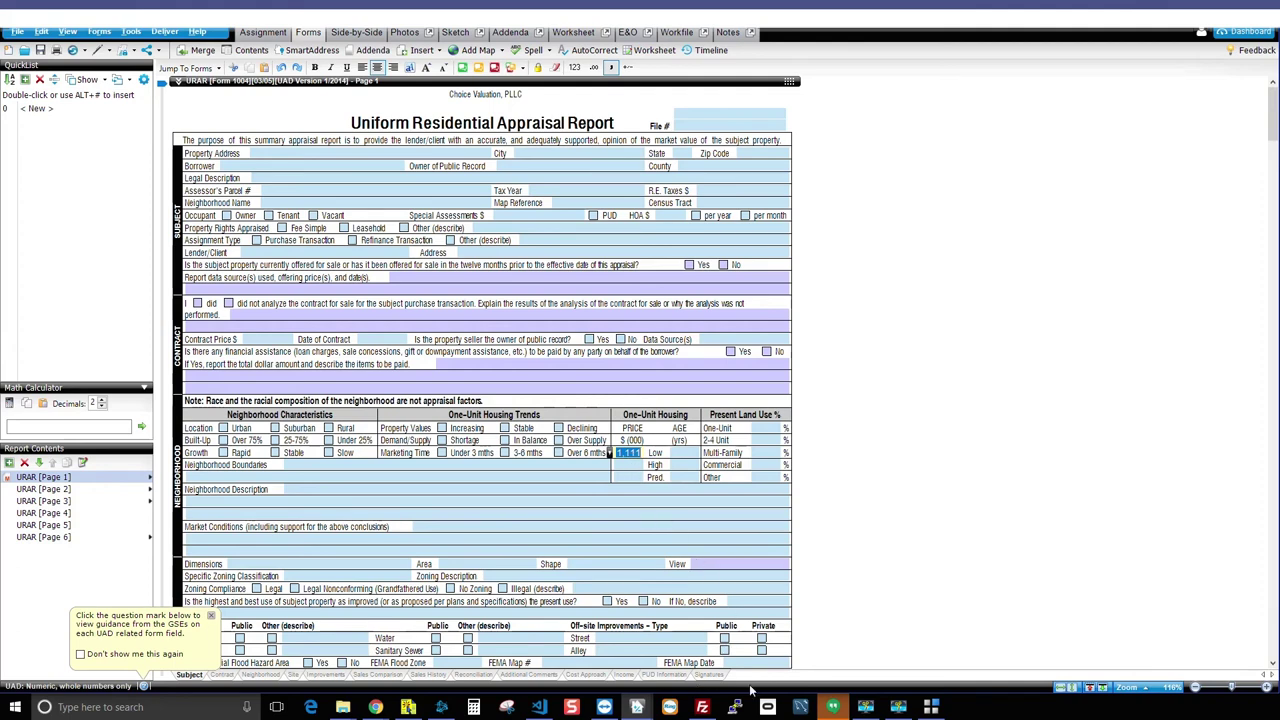
- Import the Spark data into the open report, keeping its existing data and merging everything else
click(931, 707)
click(531, 283)
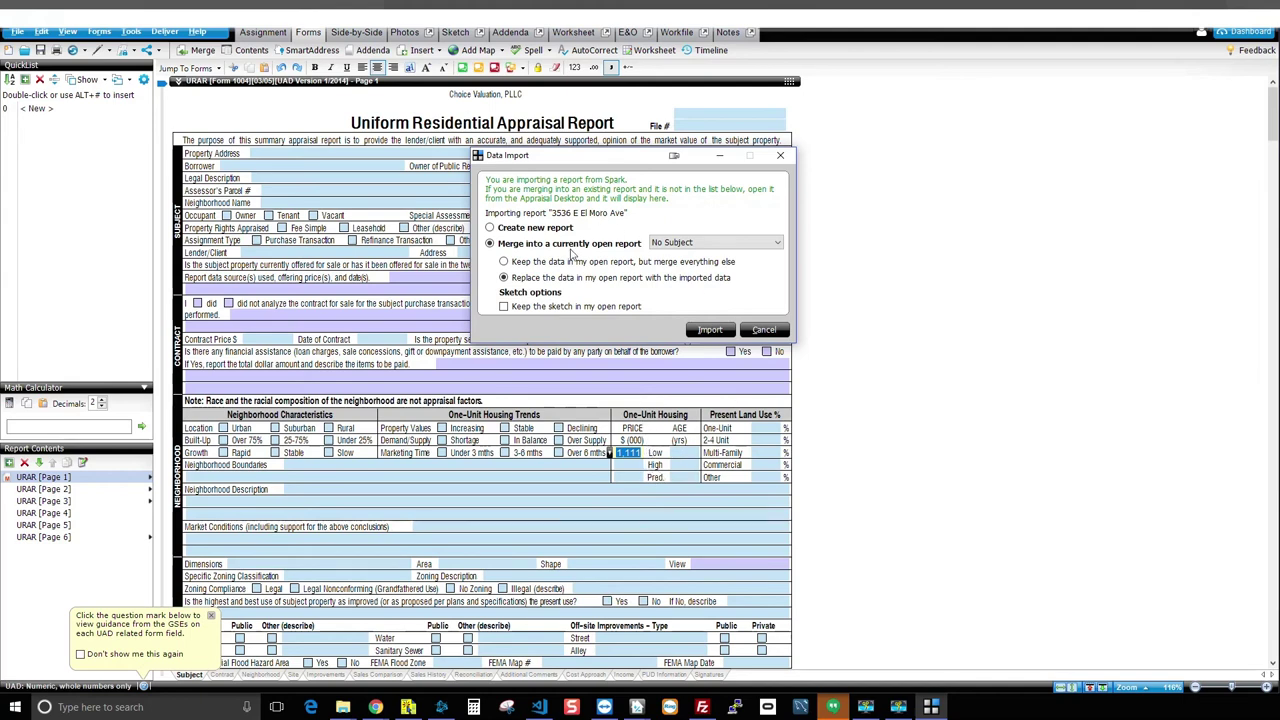
click(522, 264)
click(513, 283)
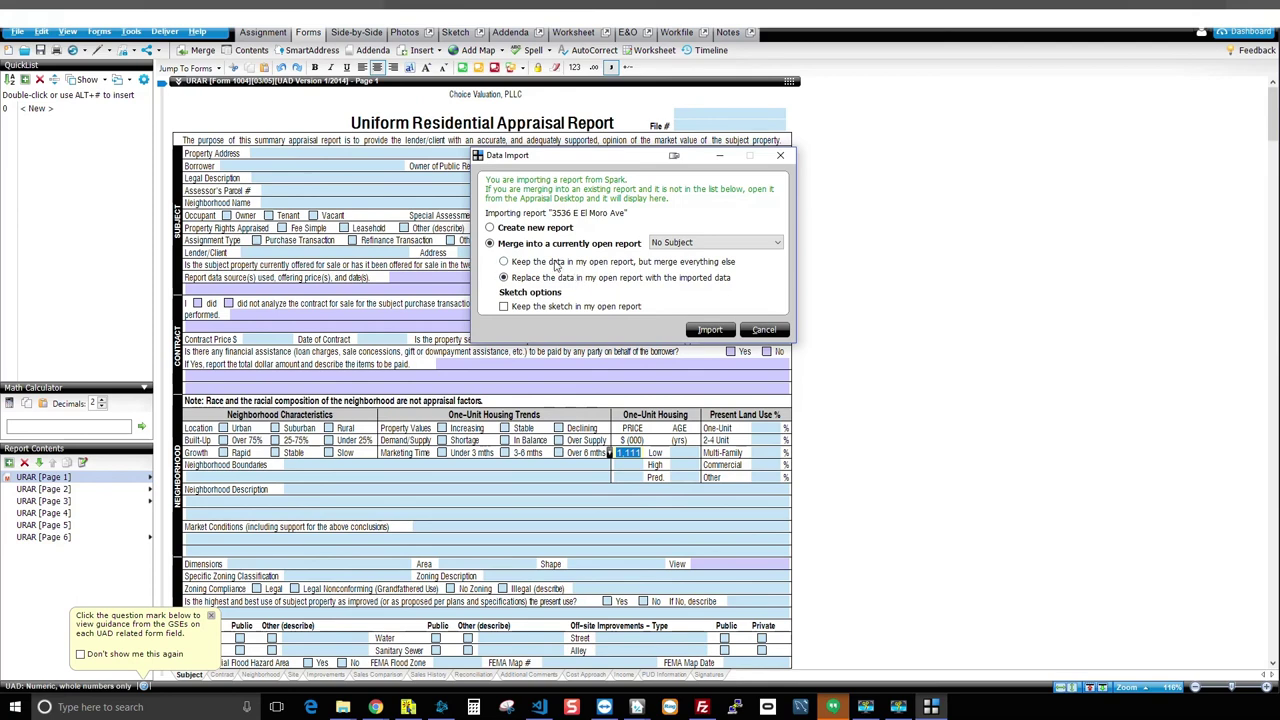
click(536, 263)
click(710, 330)
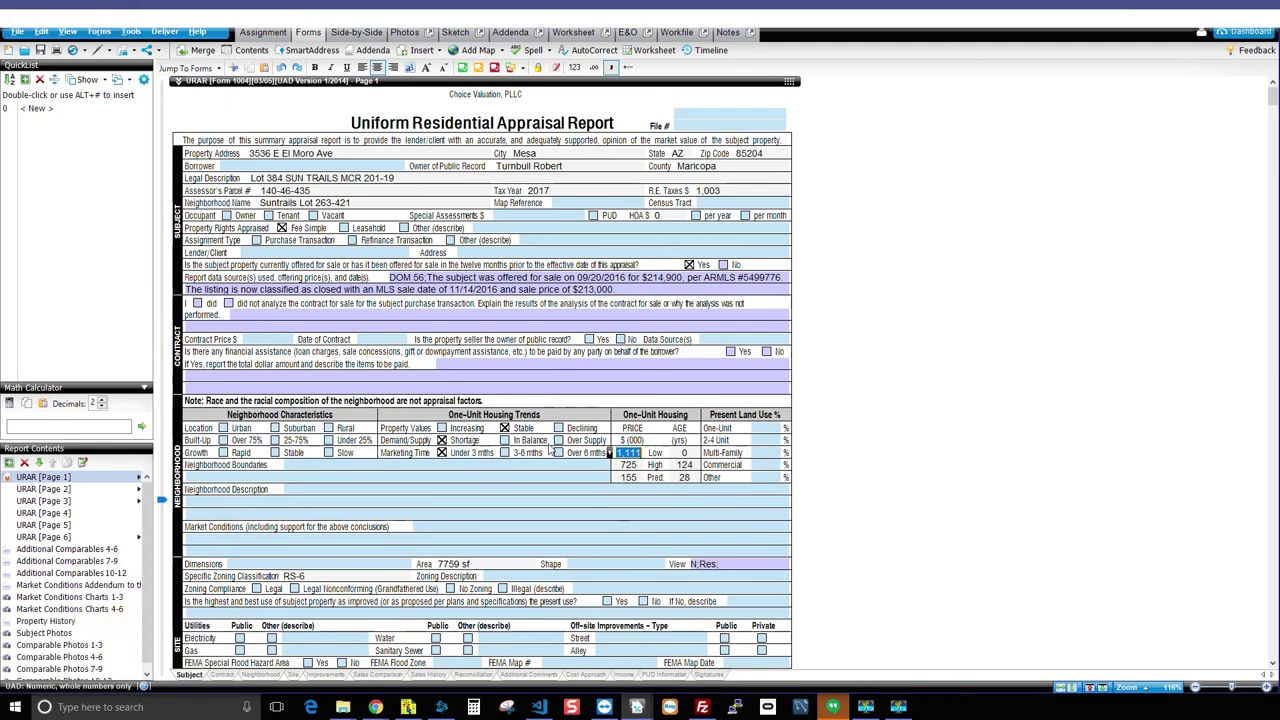
- Examine the merged report's One-Unit Housing prices on page 1 and the sales comparison and transfer history on page 2
click(631, 490)
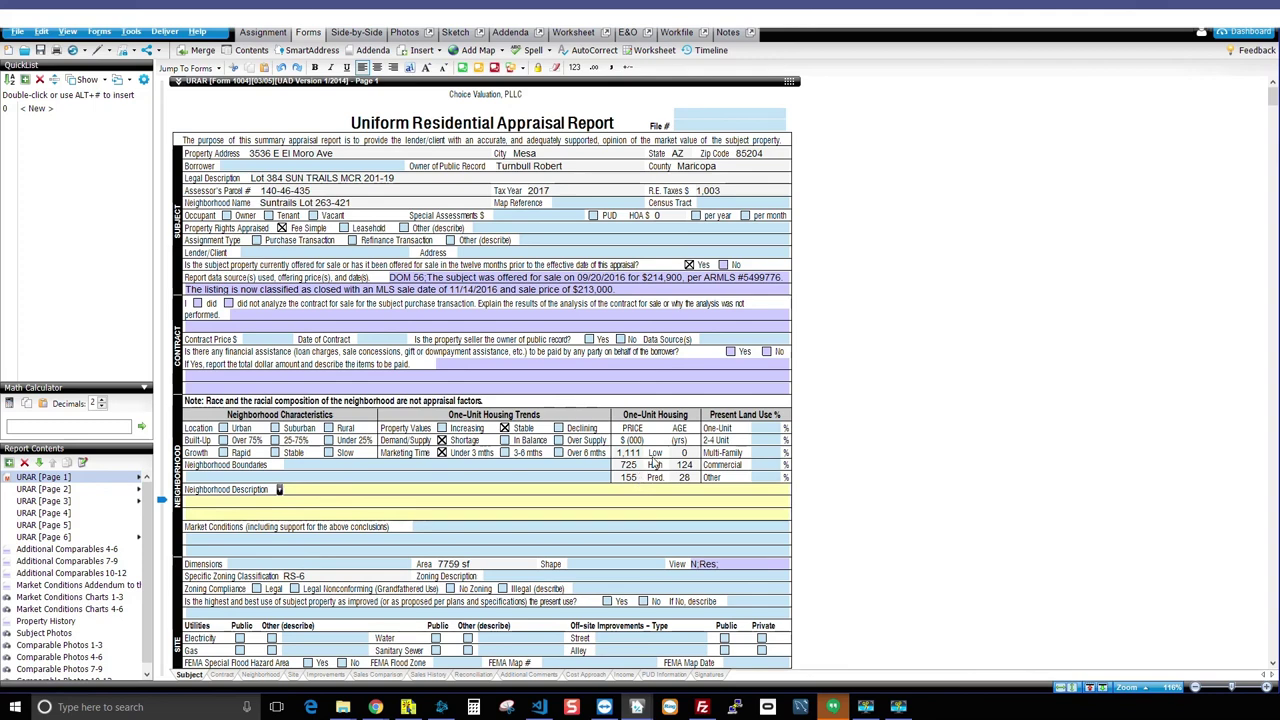
click(629, 452)
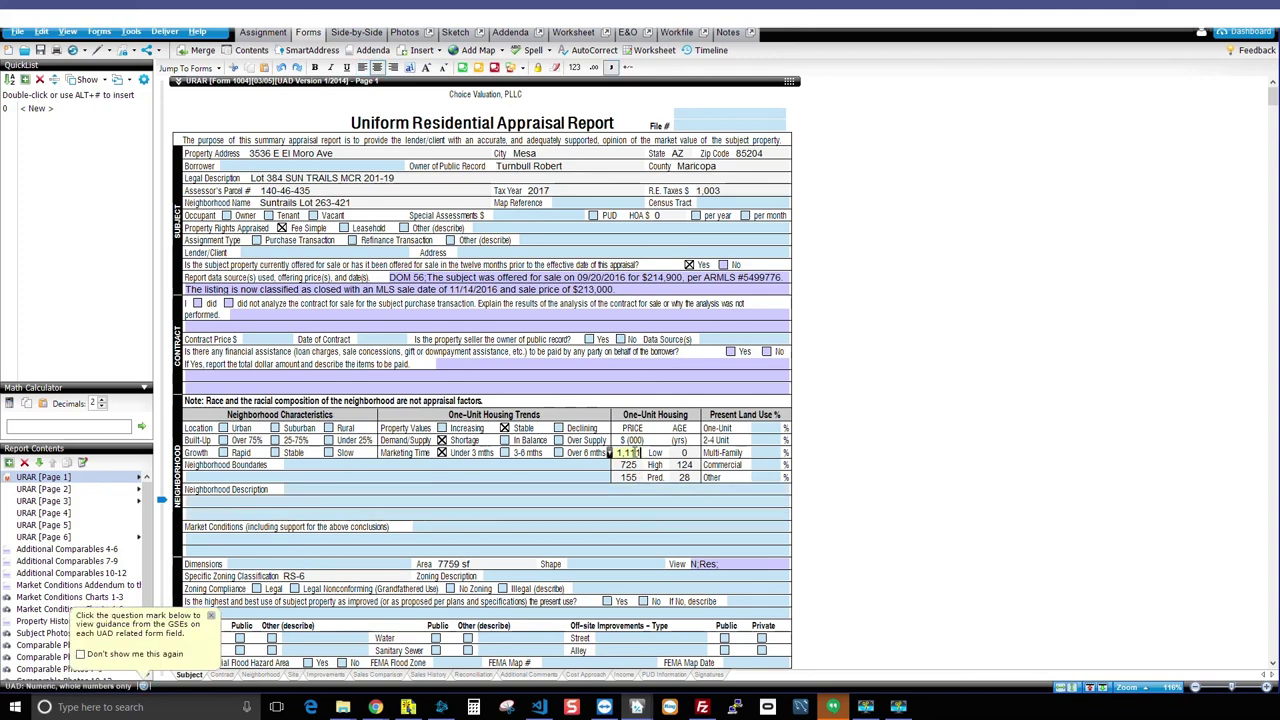
click(630, 465)
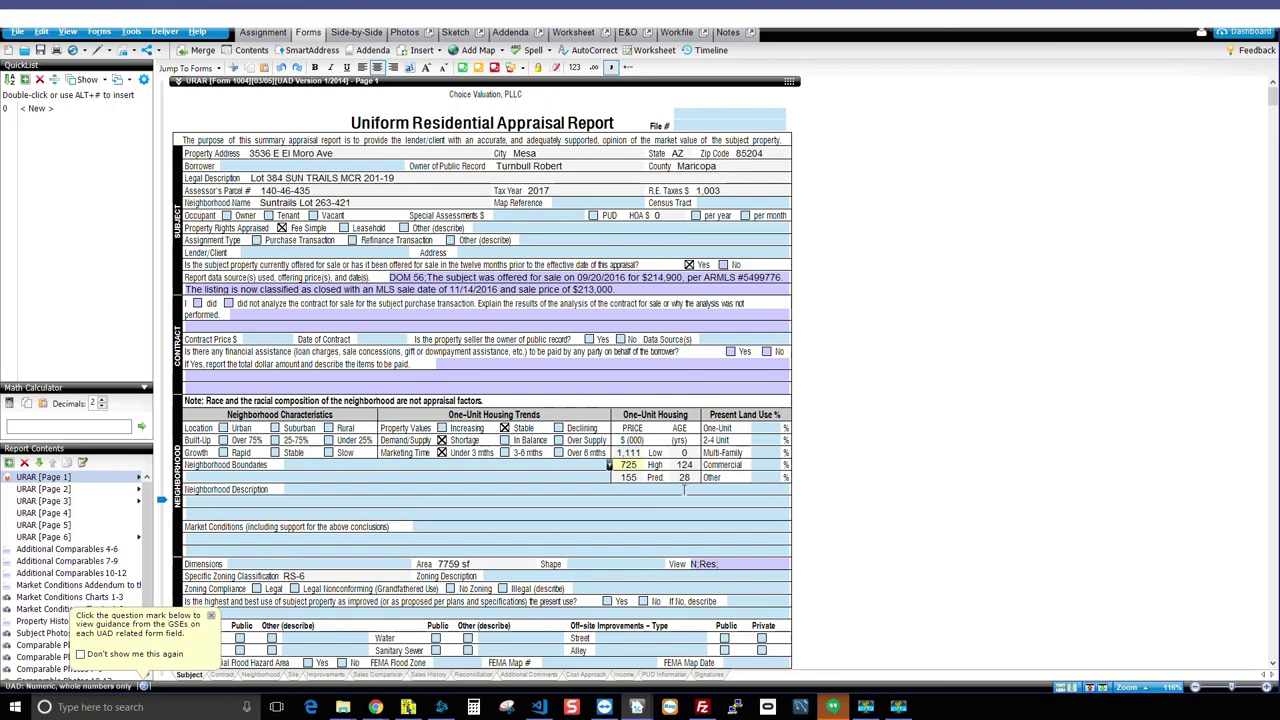
scroll(560, 450, down, 2)
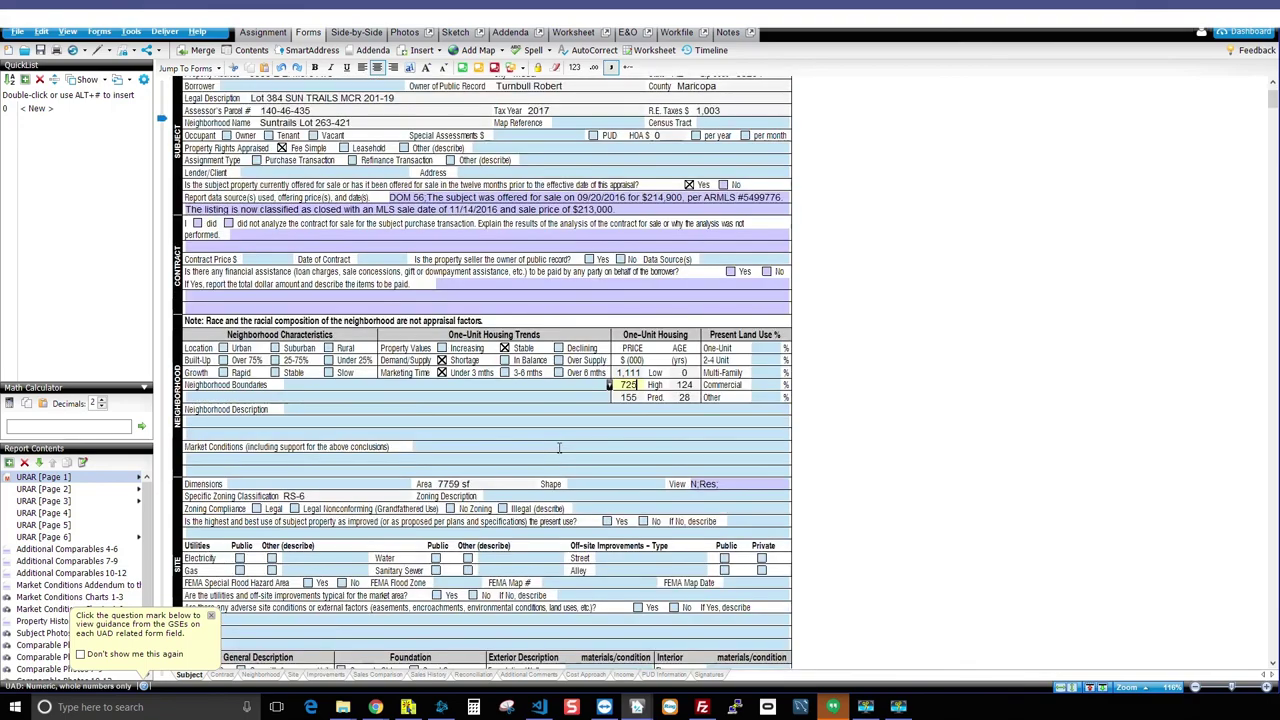
scroll(559, 447, down, 15)
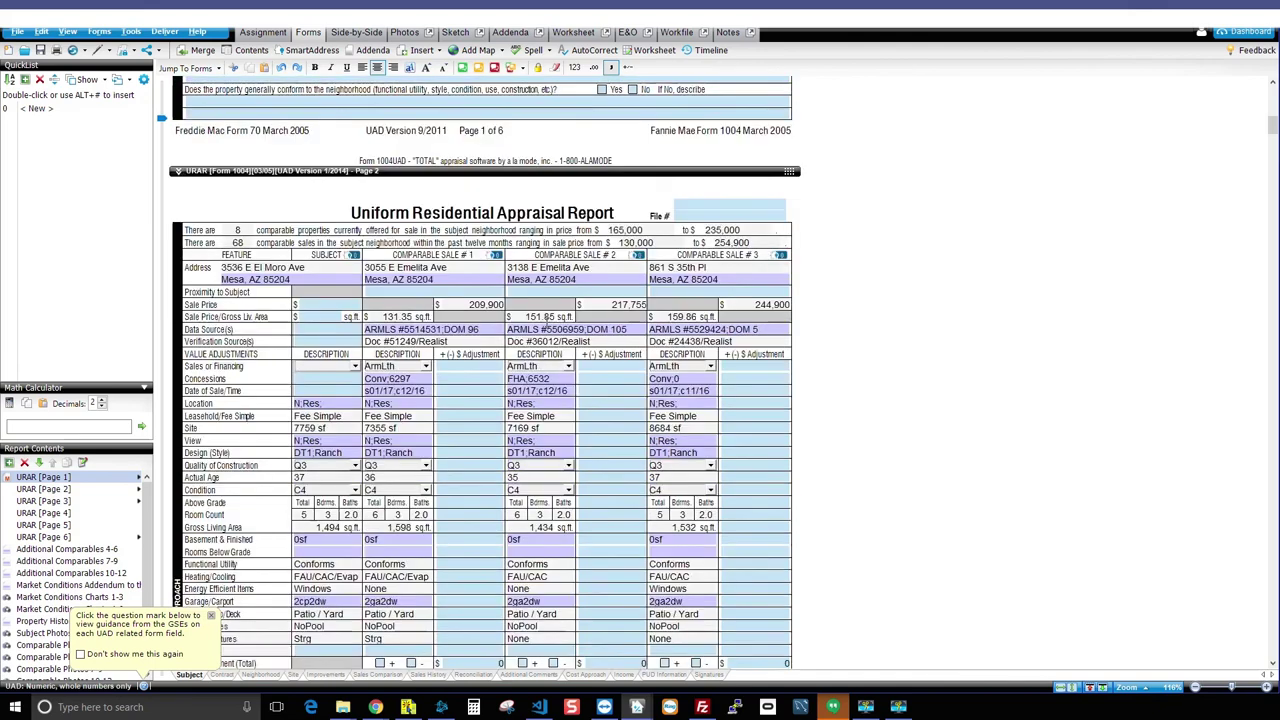
scroll(546, 317, down, 8)
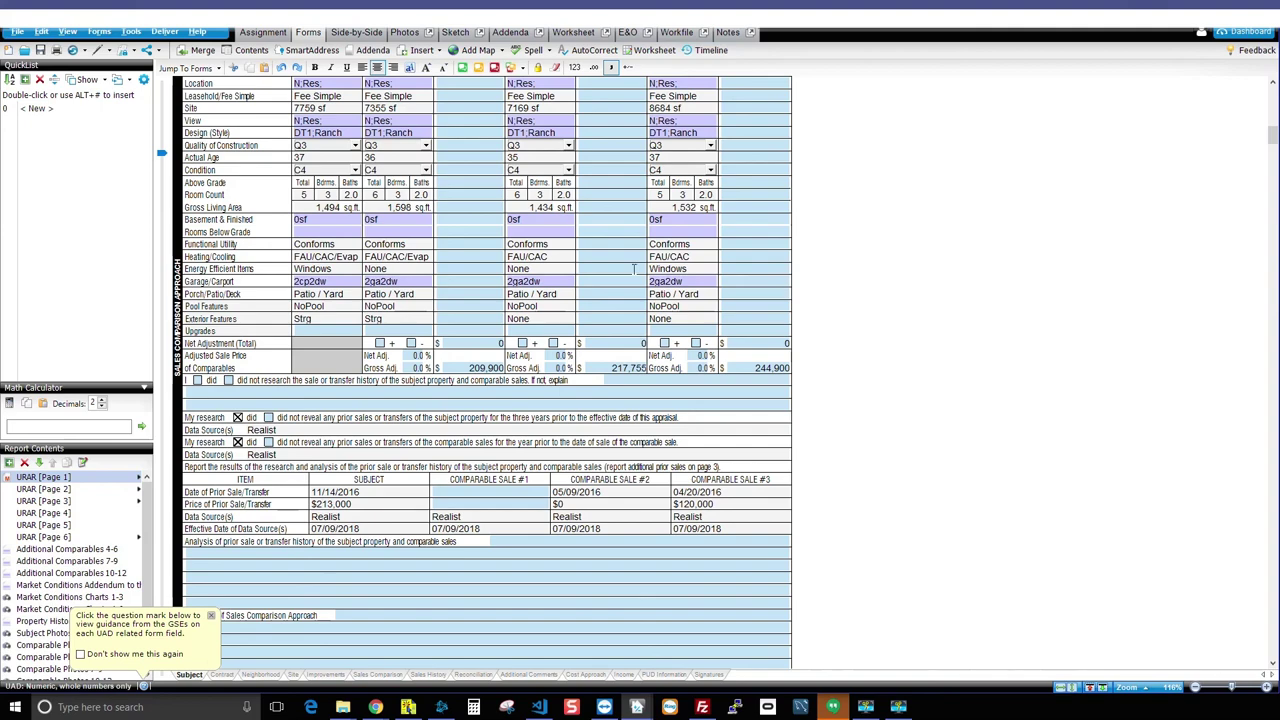
scroll(635, 343, up, 5)
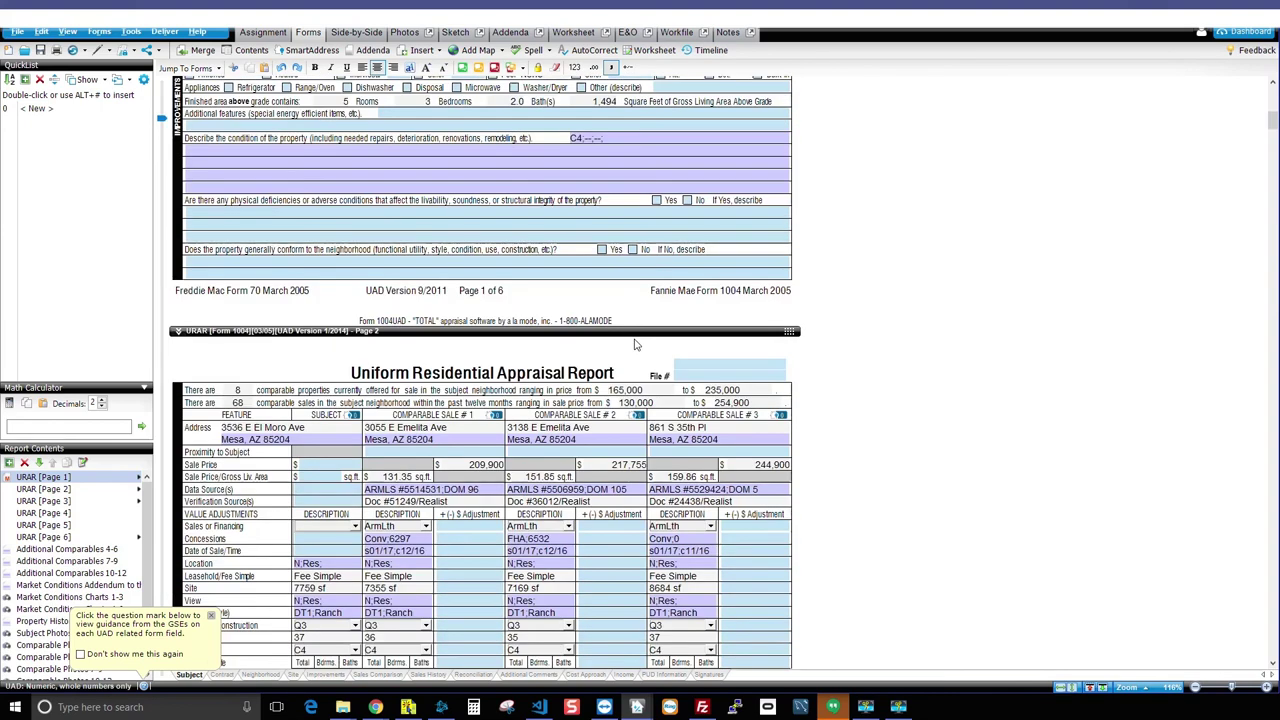